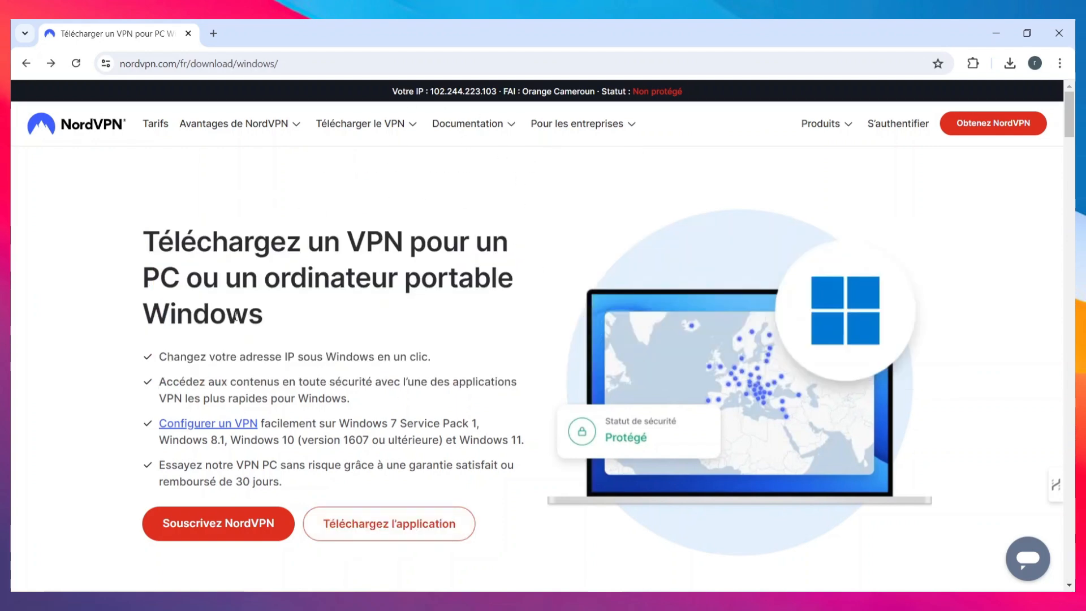
# Open the NordVPN subscription pricing page and review the two-year Premium, Avancé and Basique plans
pyautogui.scroll(-2, 421, 279)
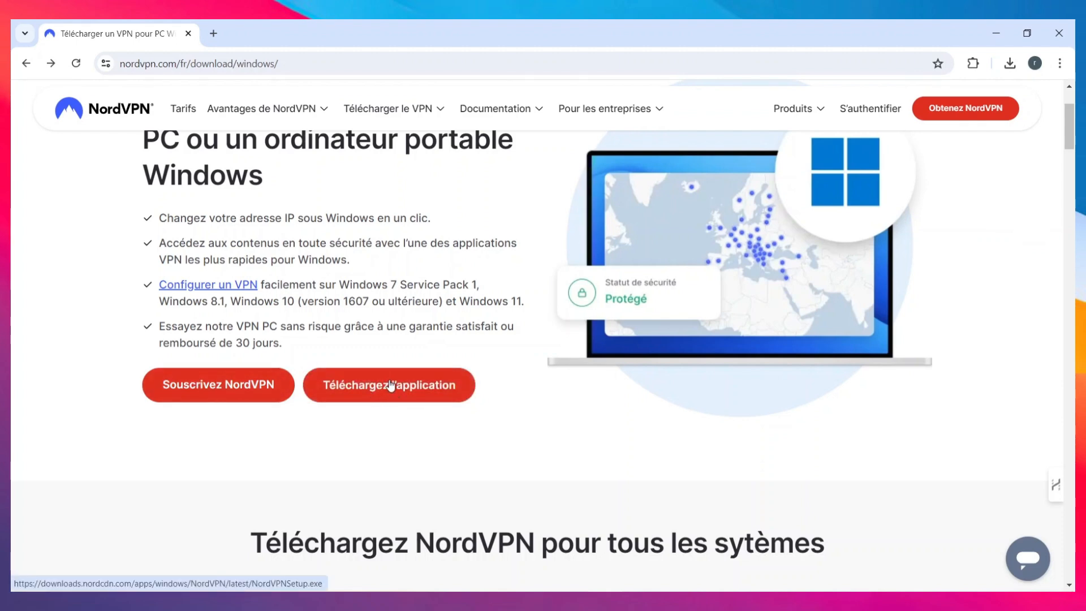
pyautogui.click(205, 383)
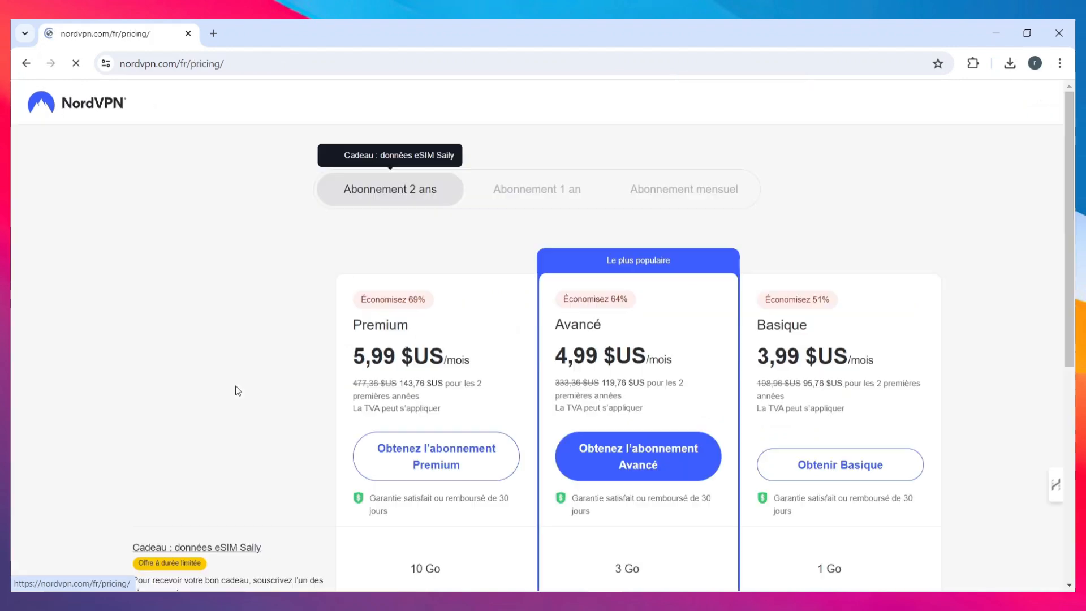
pyautogui.scroll(-5, 486, 360)
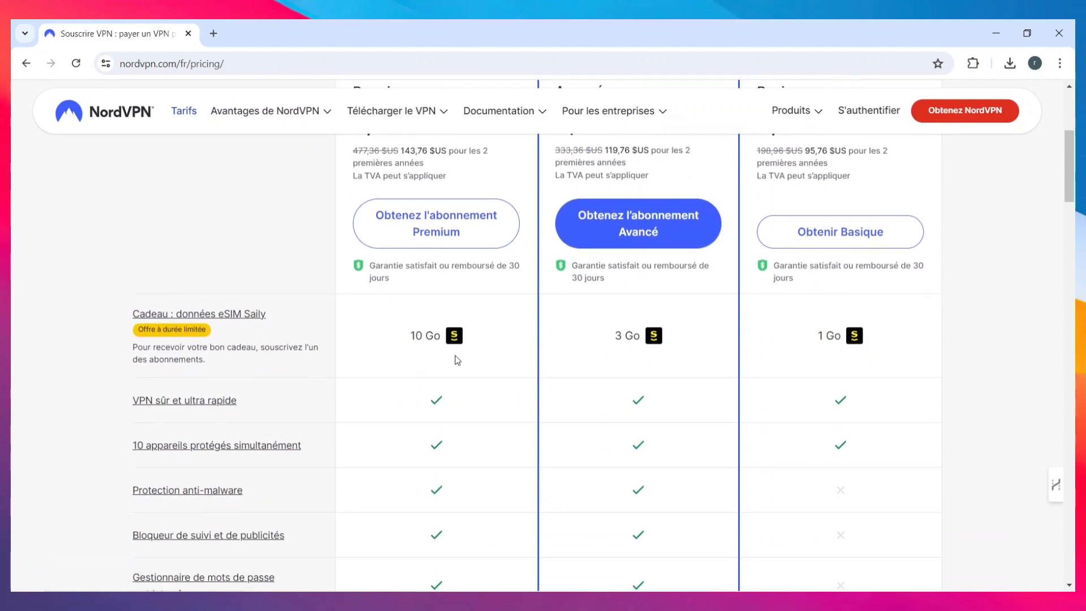
pyautogui.scroll(5, 516, 375)
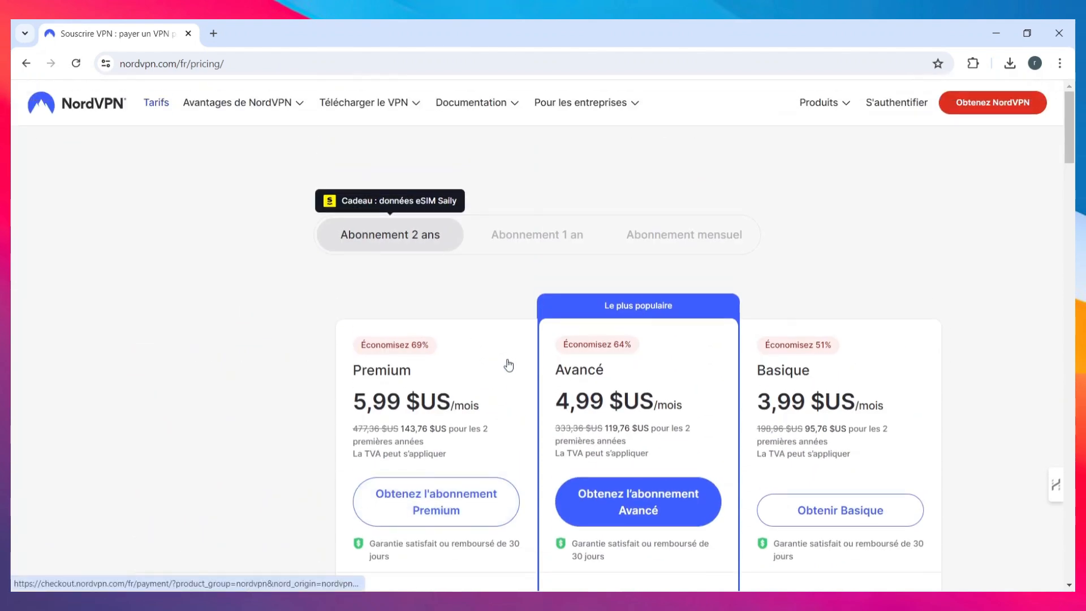
pyautogui.scroll(-5, 508, 365)
pyautogui.scroll(5, 504, 340)
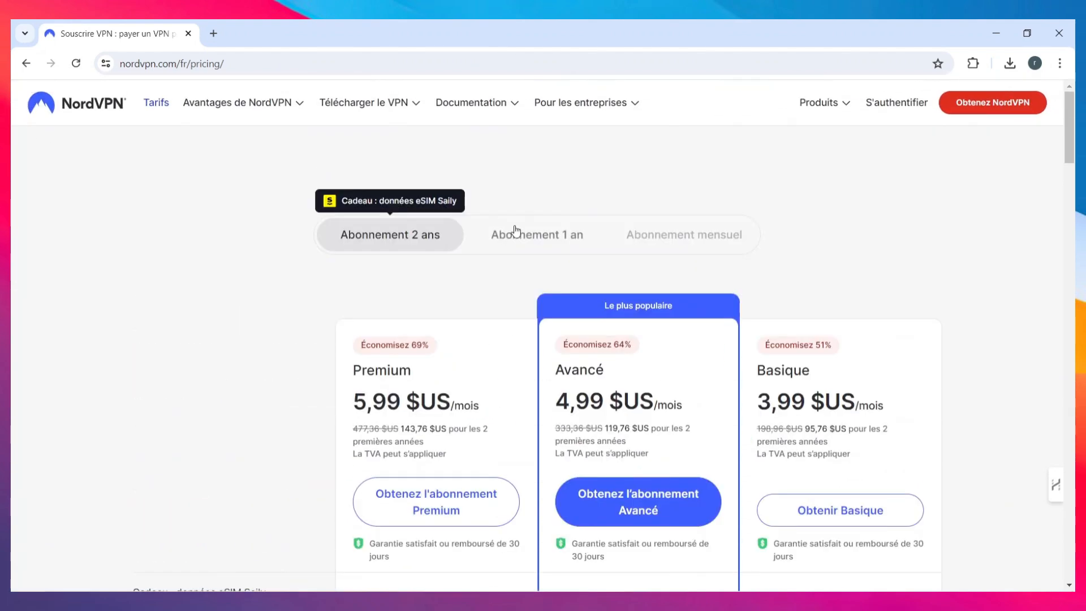
# Show the one-year subscription prices and compare the features of the Premium, Avancé and Basique plans
pyautogui.click(517, 239)
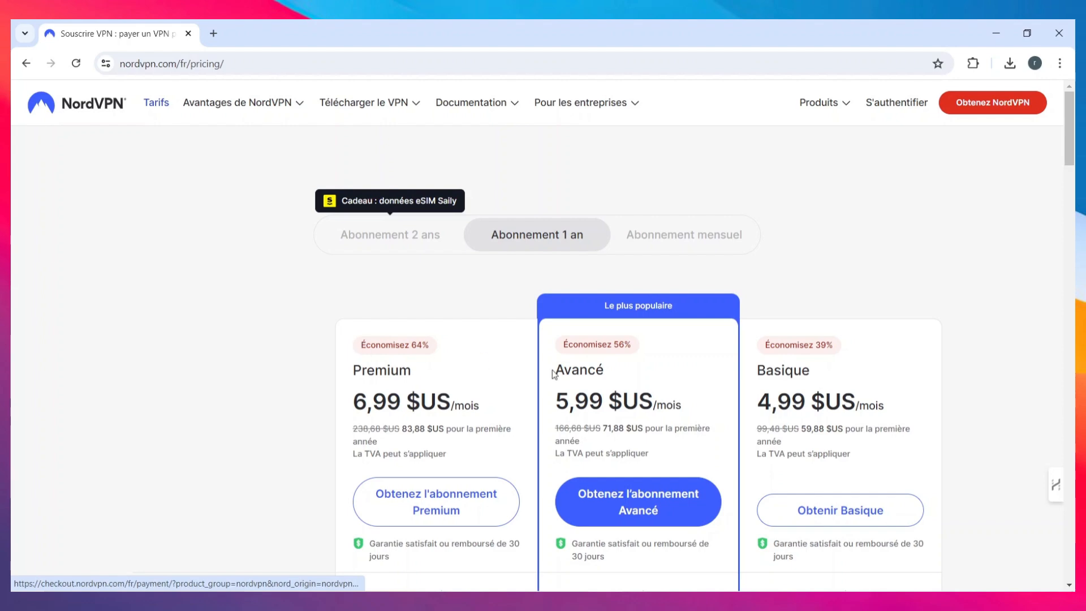
pyautogui.scroll(-4, 764, 396)
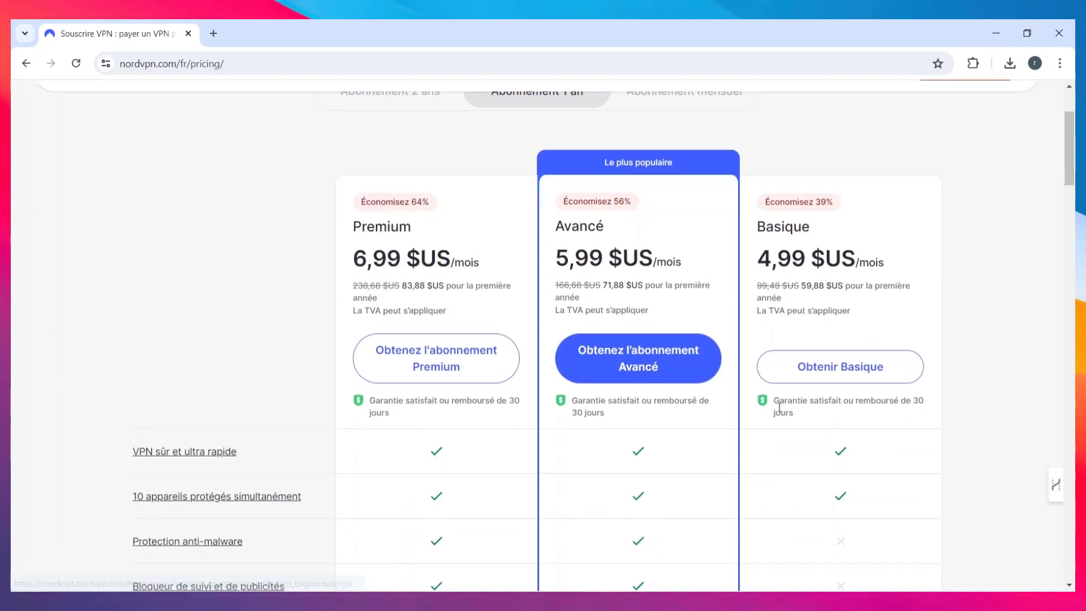
pyautogui.scroll(4, 660, 405)
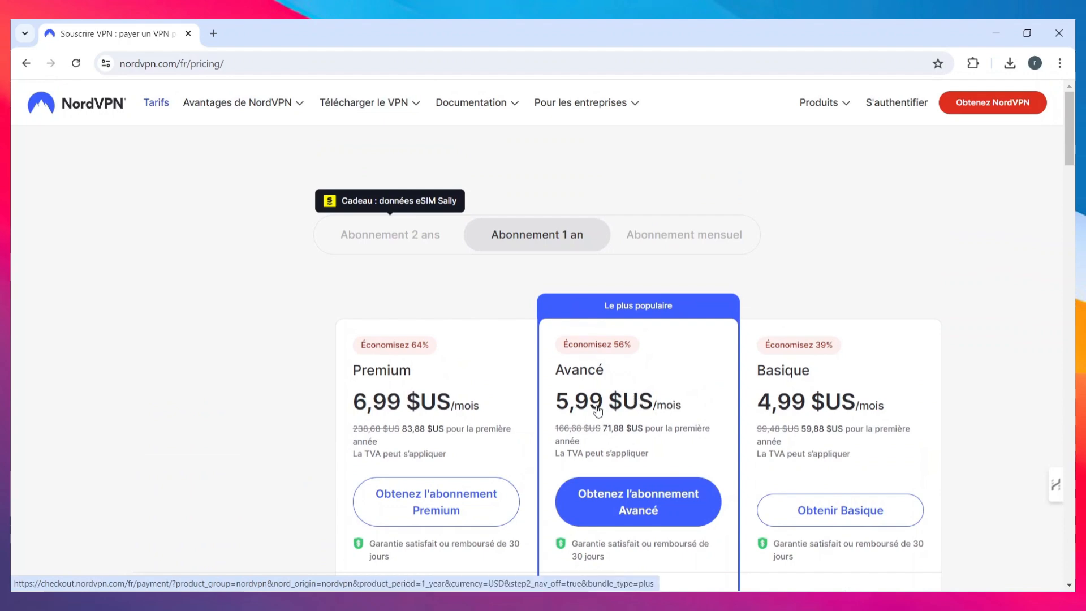
pyautogui.scroll(-5, 597, 410)
pyautogui.scroll(5, 587, 412)
pyautogui.scroll(-1, 582, 415)
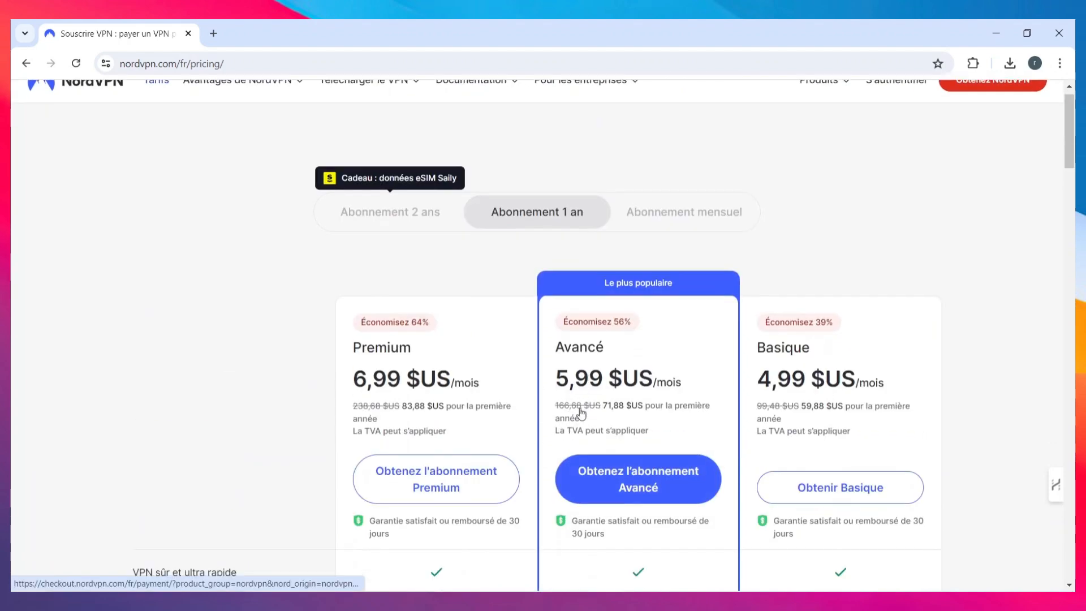
pyautogui.scroll(-5, 577, 412)
pyautogui.scroll(5, 577, 412)
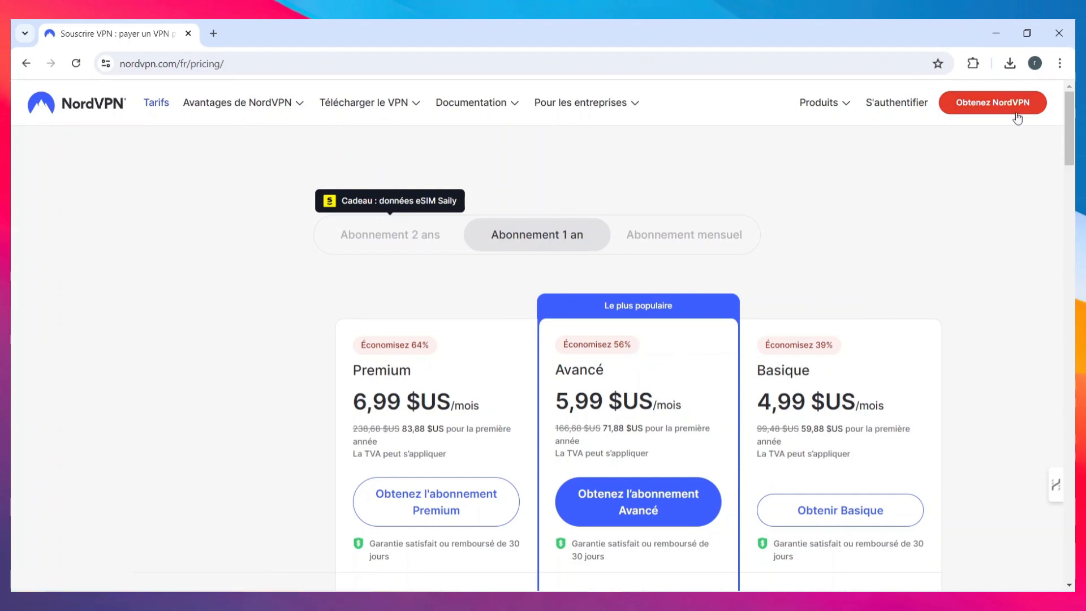
# Clear the browser and Téléchargements windows off the desktop and launch the NordVPN application
pyautogui.click(985, 35)
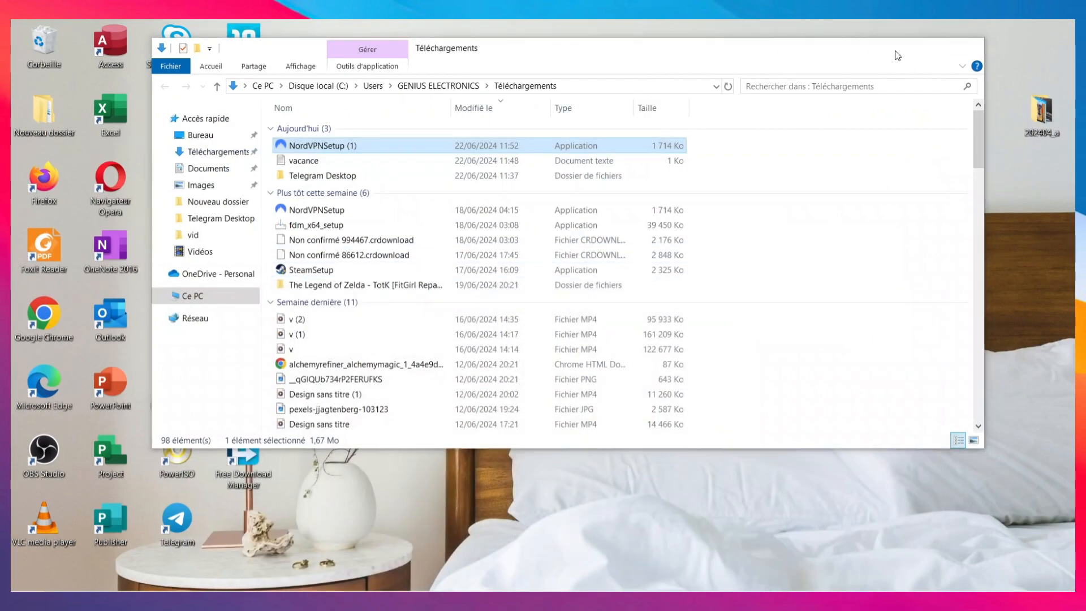
pyautogui.click(967, 48)
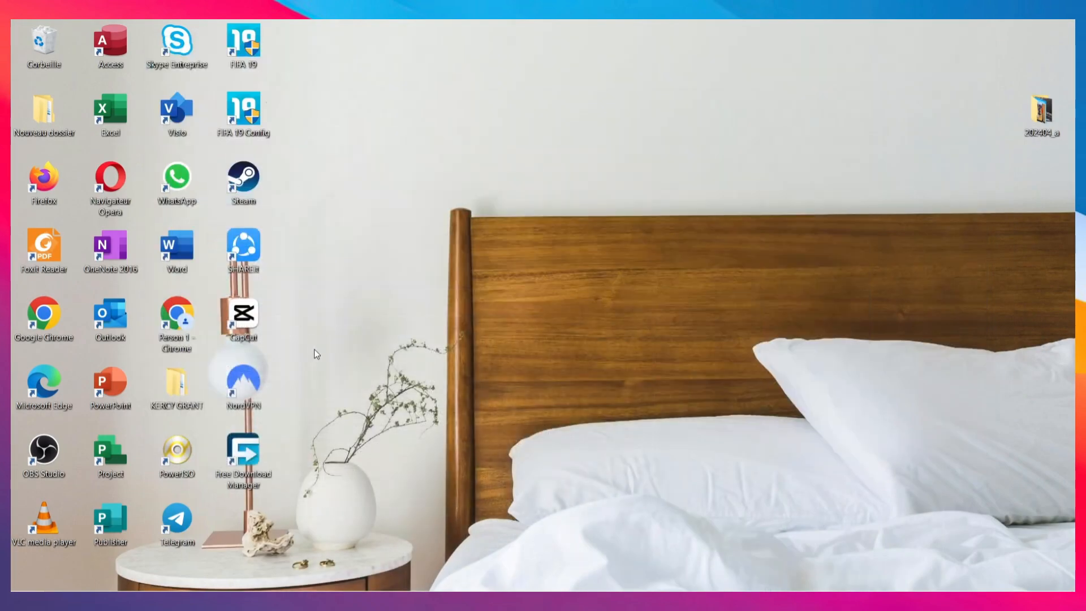
pyautogui.doubleClick(266, 385)
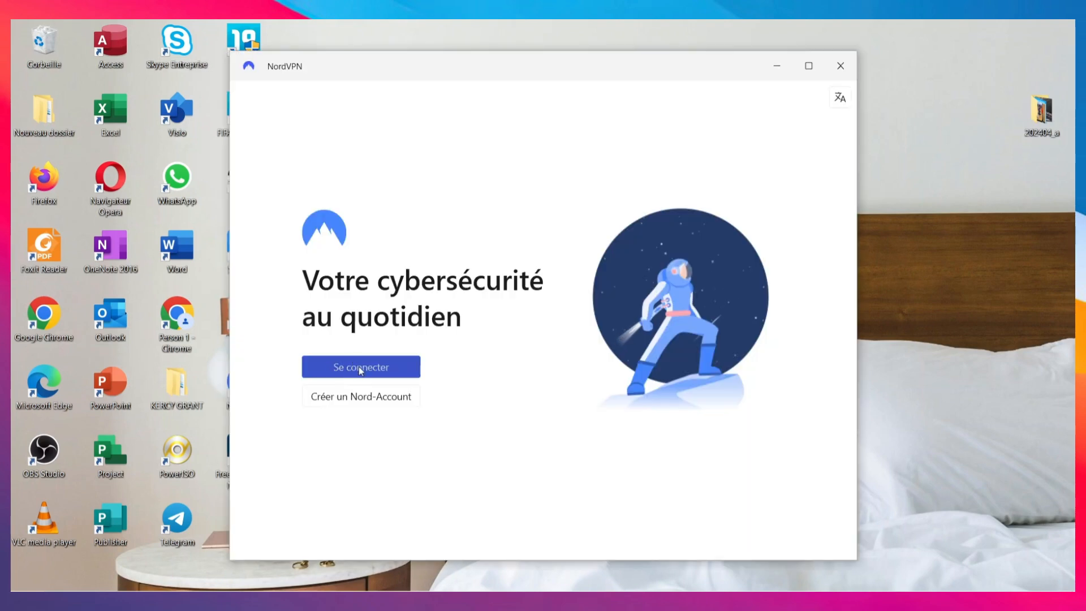
# Sign in to the Nord Account through the browser and allow the site to open NordVPN
pyautogui.click(360, 371)
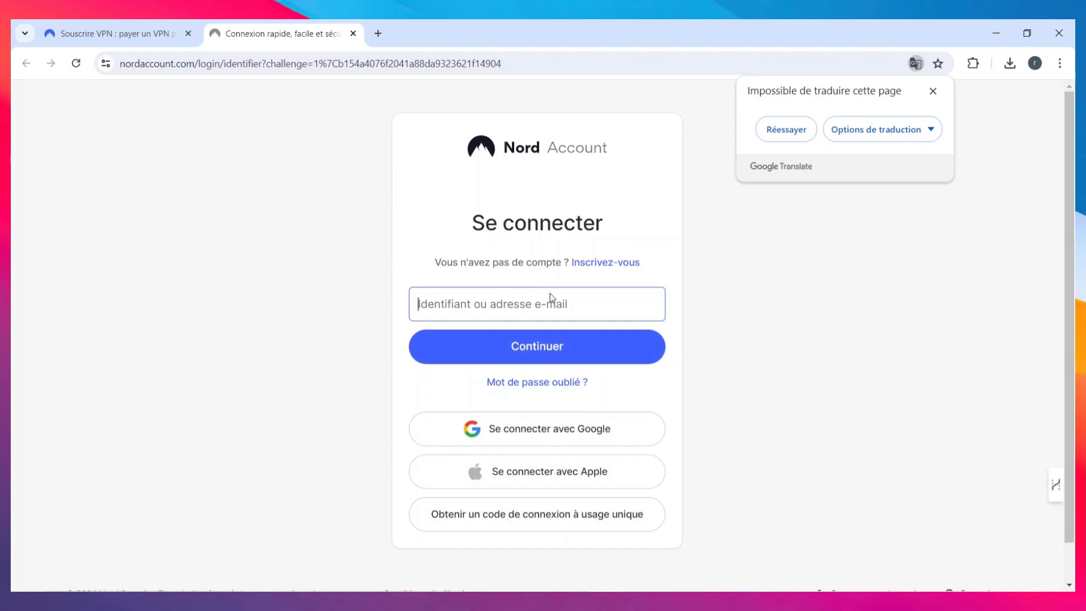
pyautogui.click(591, 341)
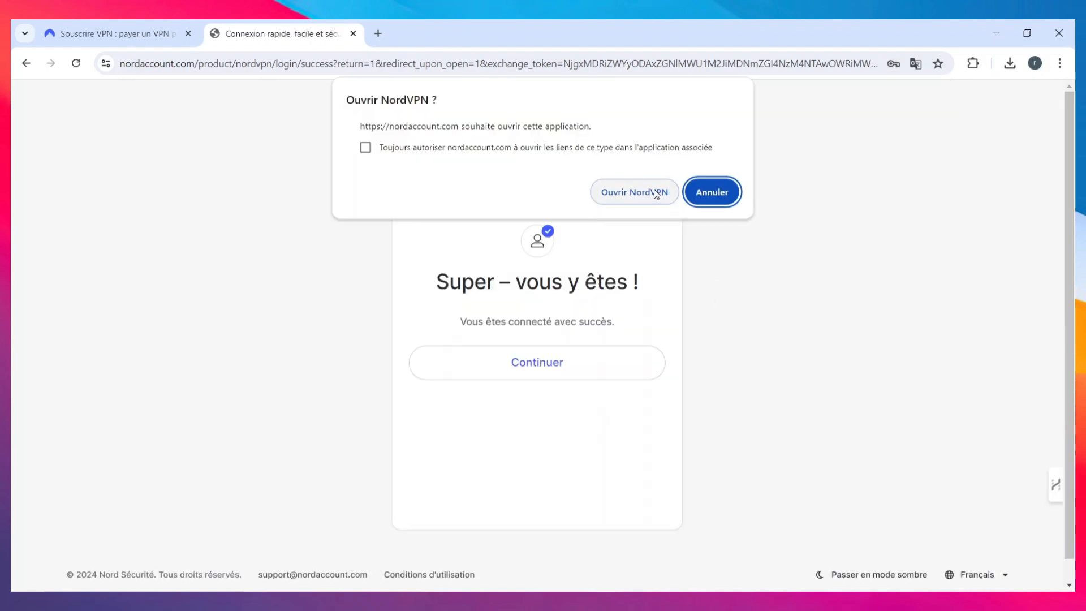
pyautogui.click(656, 193)
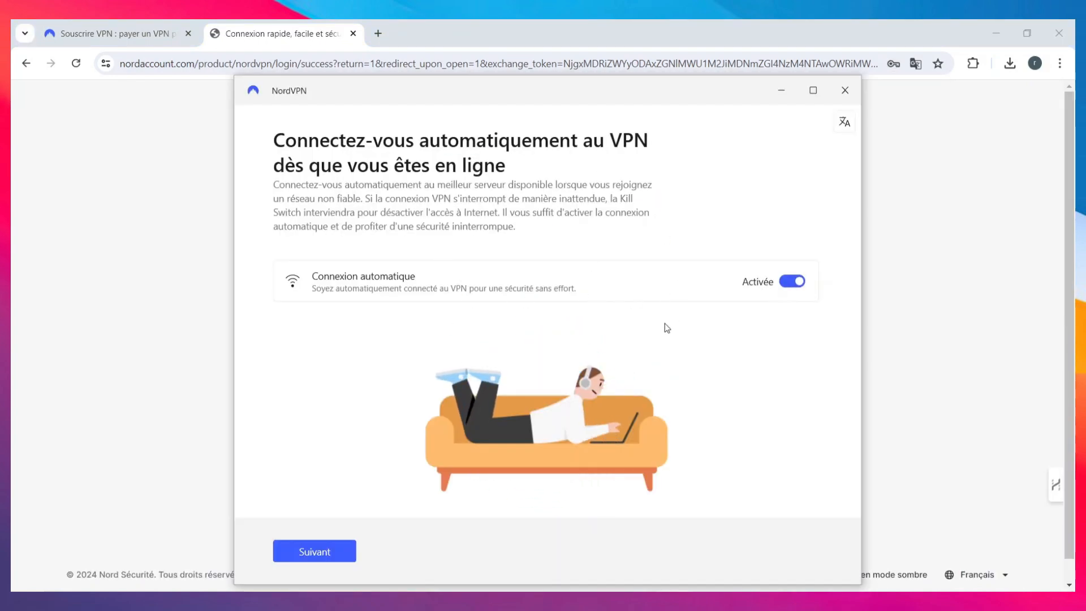
# Turn off Connexion automatique and finish the initial setup with Protection Anti-menaces Pro enabled
pyautogui.click(791, 283)
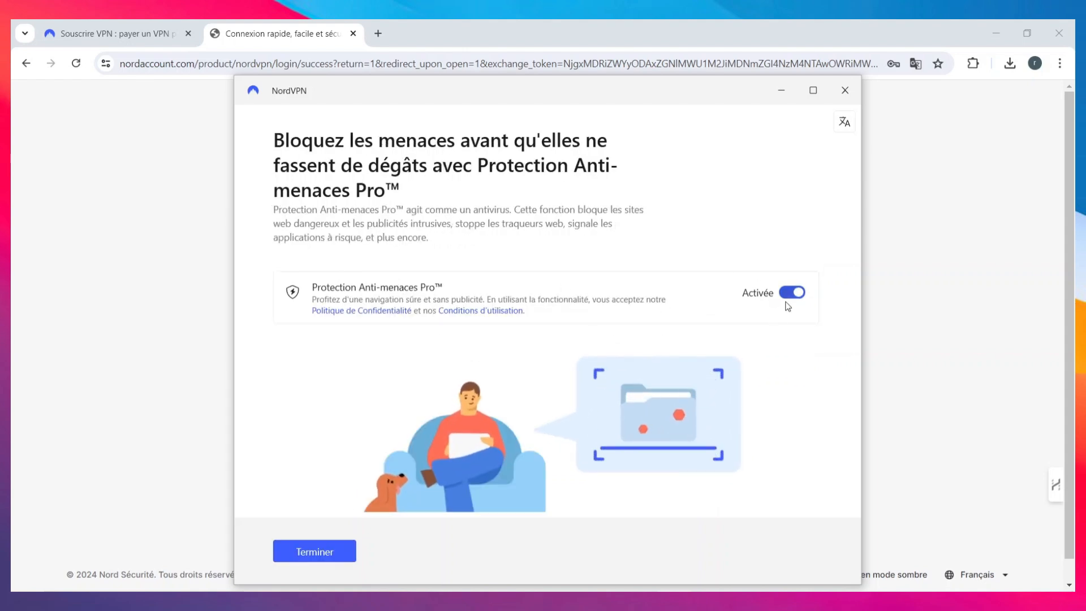
pyautogui.click(318, 554)
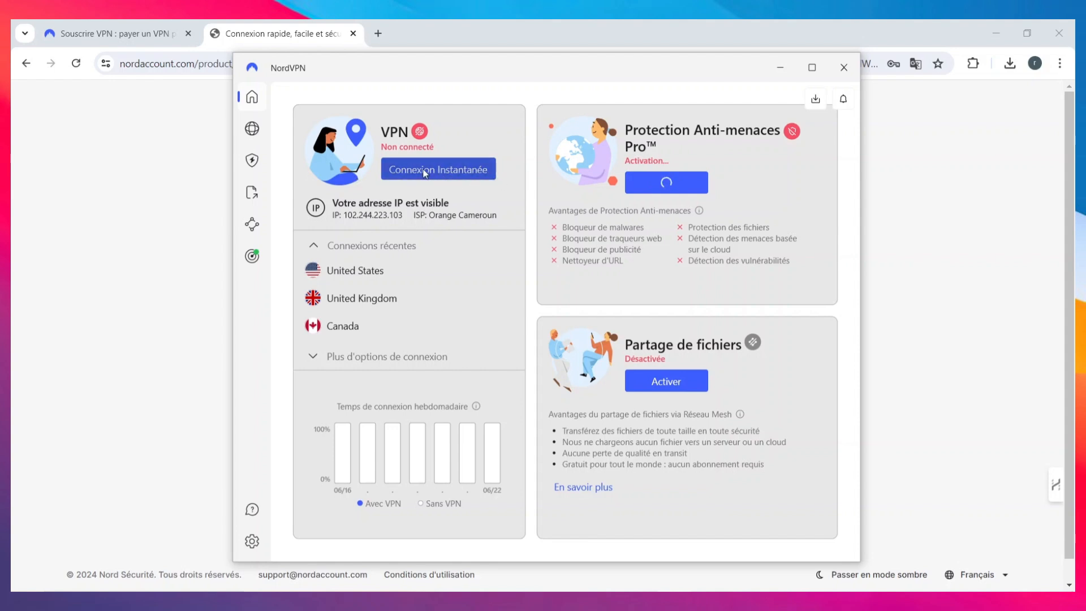
# Search the additional connection options for "france" and connect to the Marseille (France) server
pyautogui.click(367, 351)
pyautogui.click(378, 306)
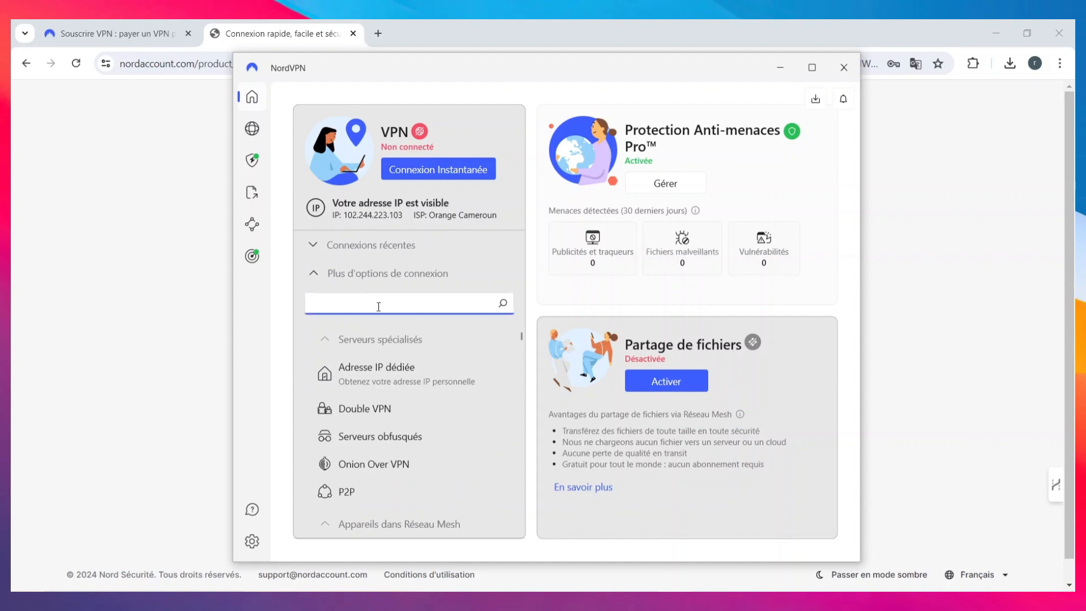
pyautogui.write('france')
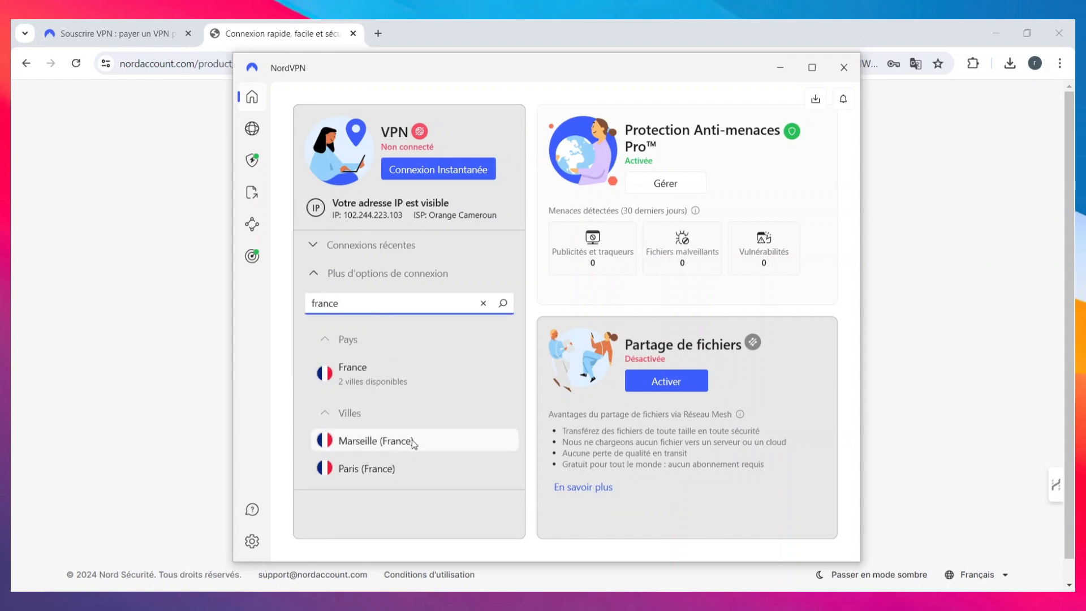
pyautogui.click(412, 441)
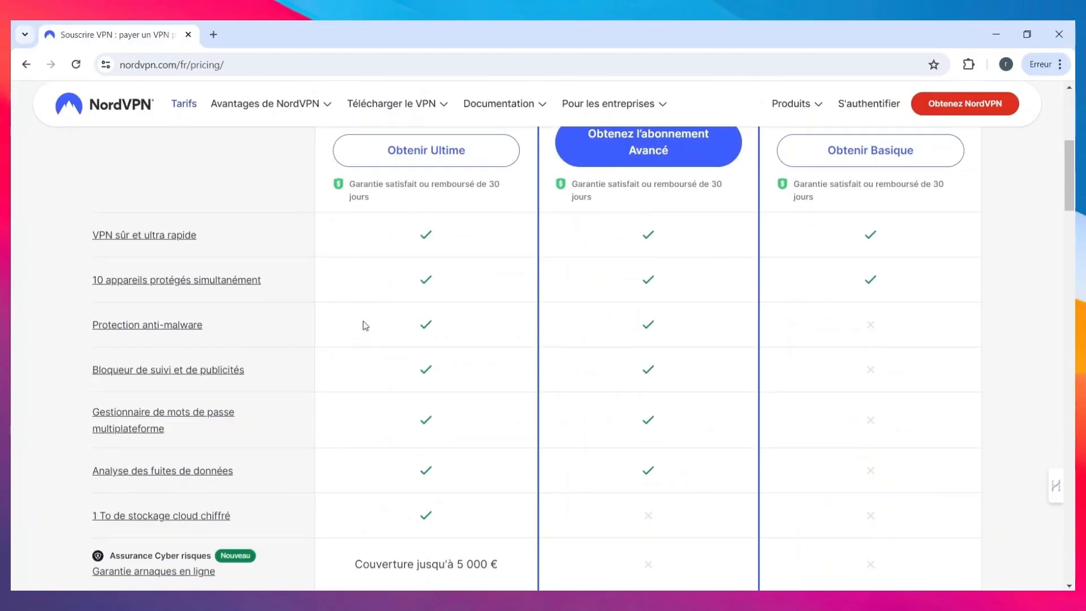
# Review the one-year prices of the Ultime, Avancé and Basique plans on the NordVPN pricing page in the browser
pyautogui.scroll(5, 362, 325)
pyautogui.scroll(1, 274, 251)
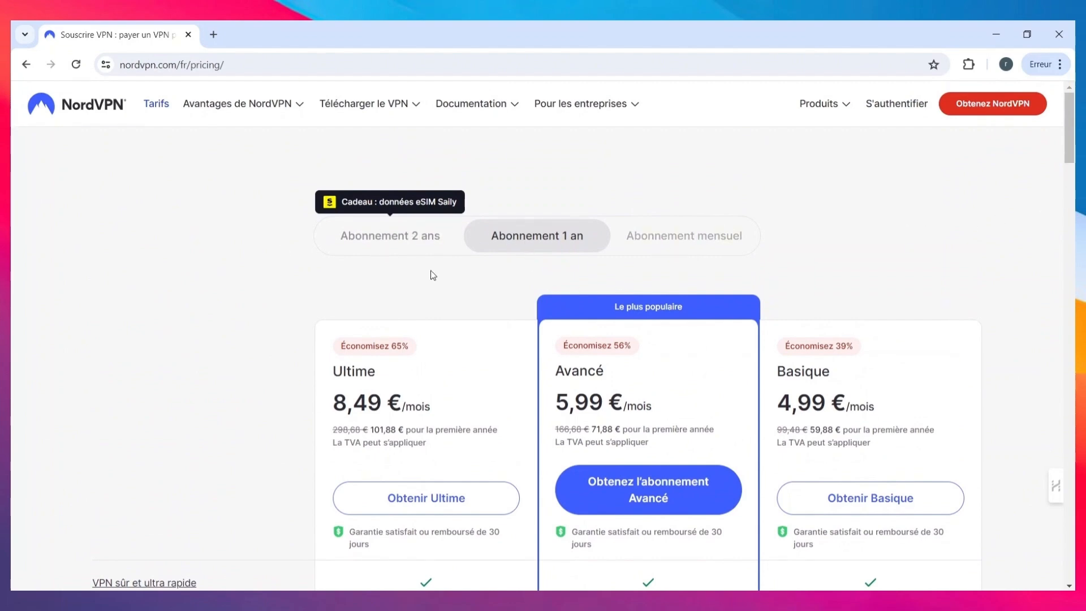
pyautogui.scroll(-3, 469, 328)
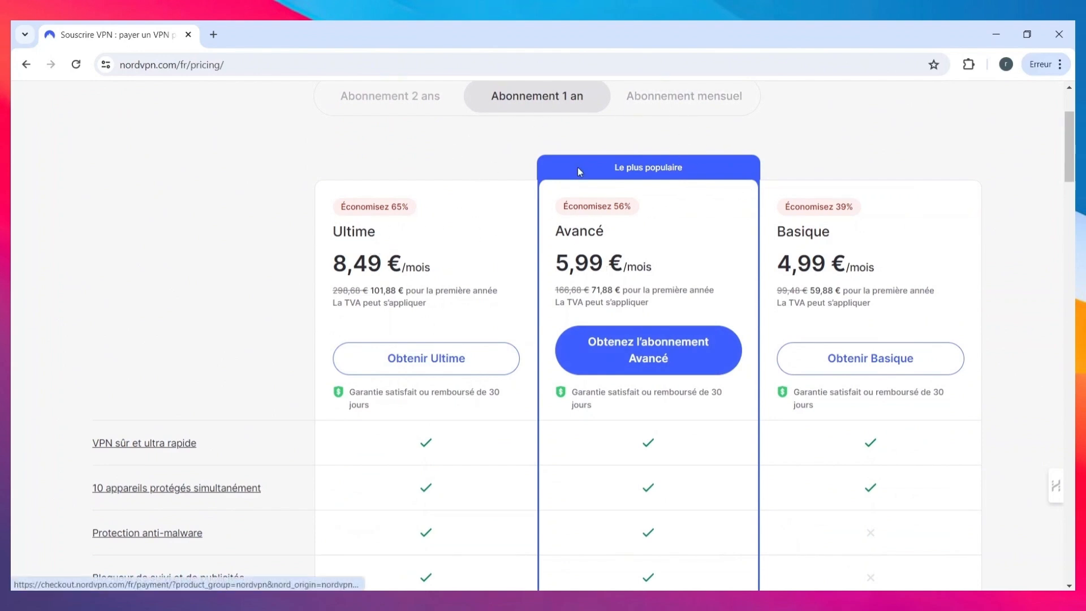
# Show the monthly subscription prices and examine the feature table of the Ultime, Avancé and Basique plans
pyautogui.click(673, 97)
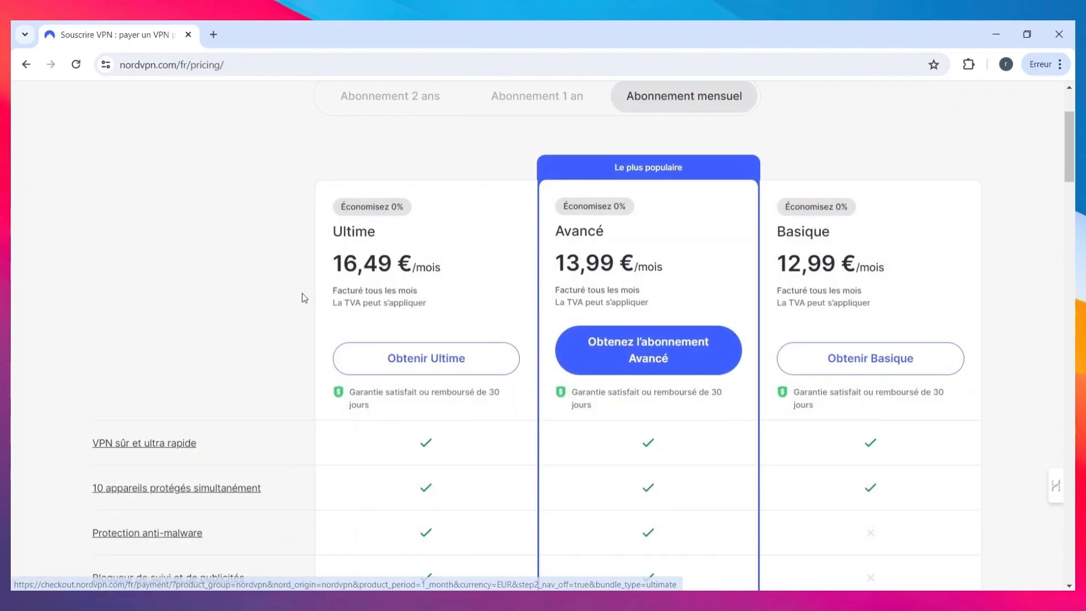
pyautogui.scroll(1, 424, 317)
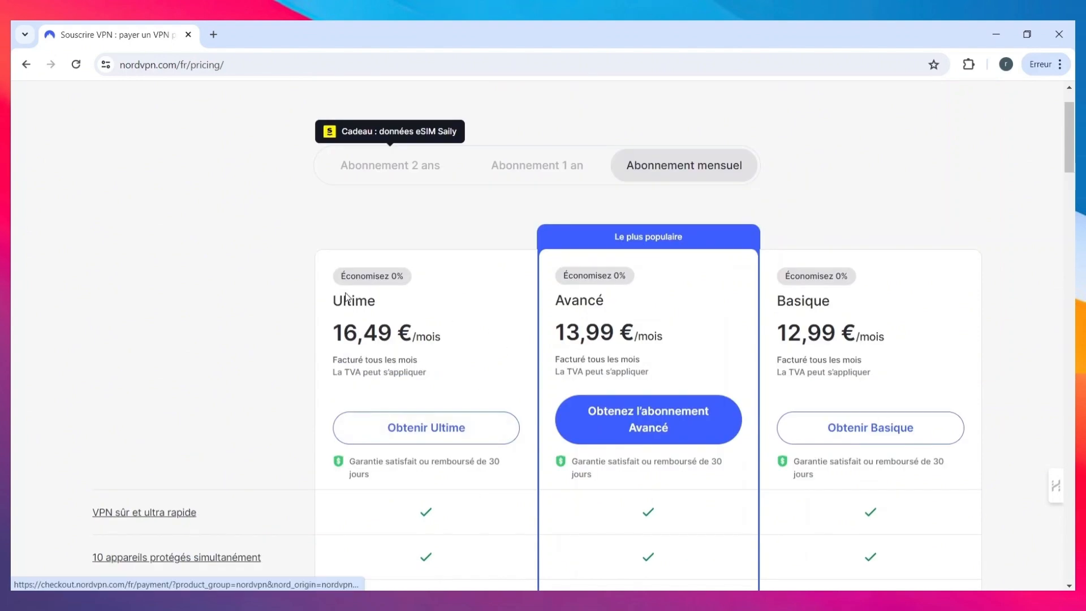
pyautogui.scroll(-2, 377, 391)
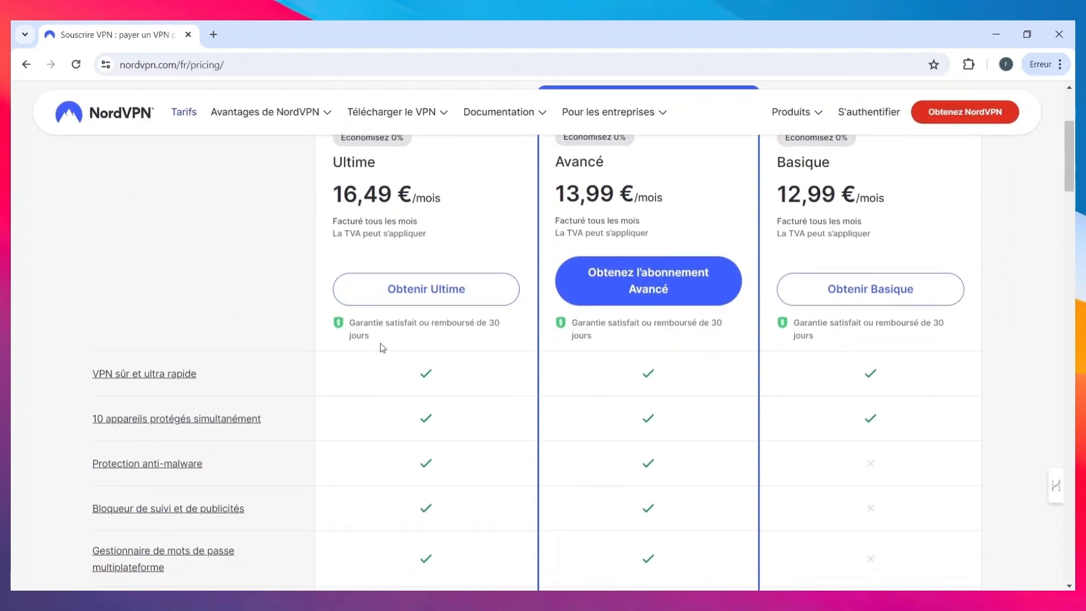
pyautogui.scroll(-2, 415, 376)
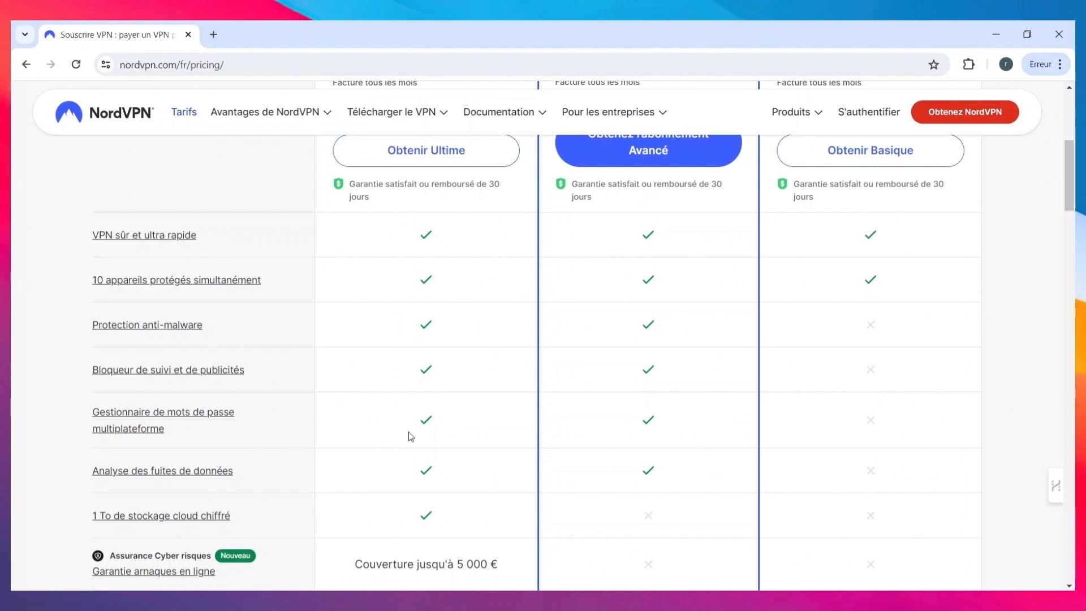
pyautogui.scroll(1, 438, 487)
pyautogui.scroll(-4, 439, 487)
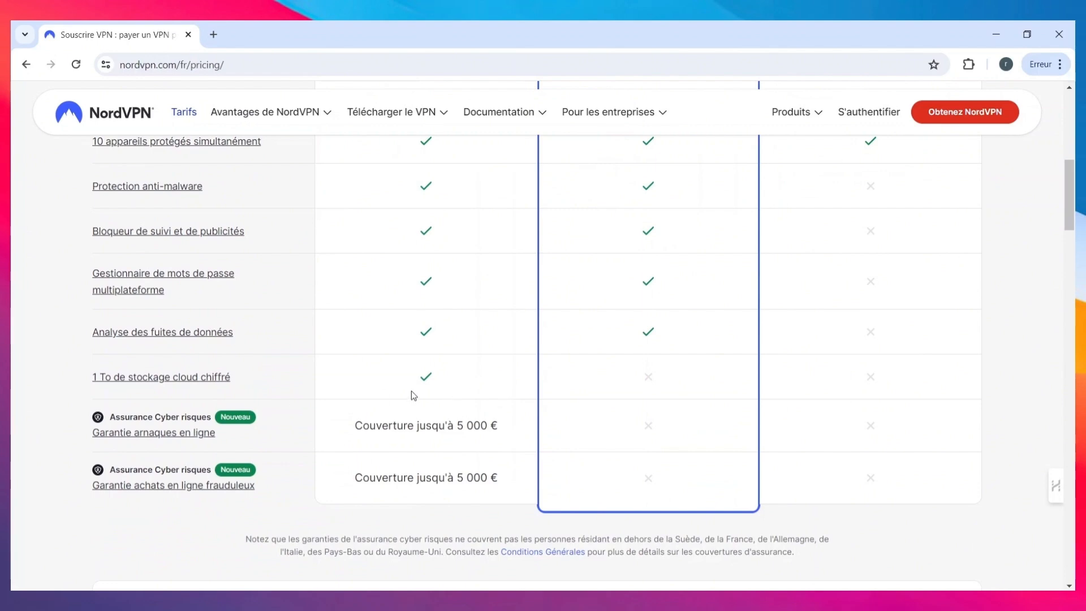
pyautogui.scroll(6, 464, 389)
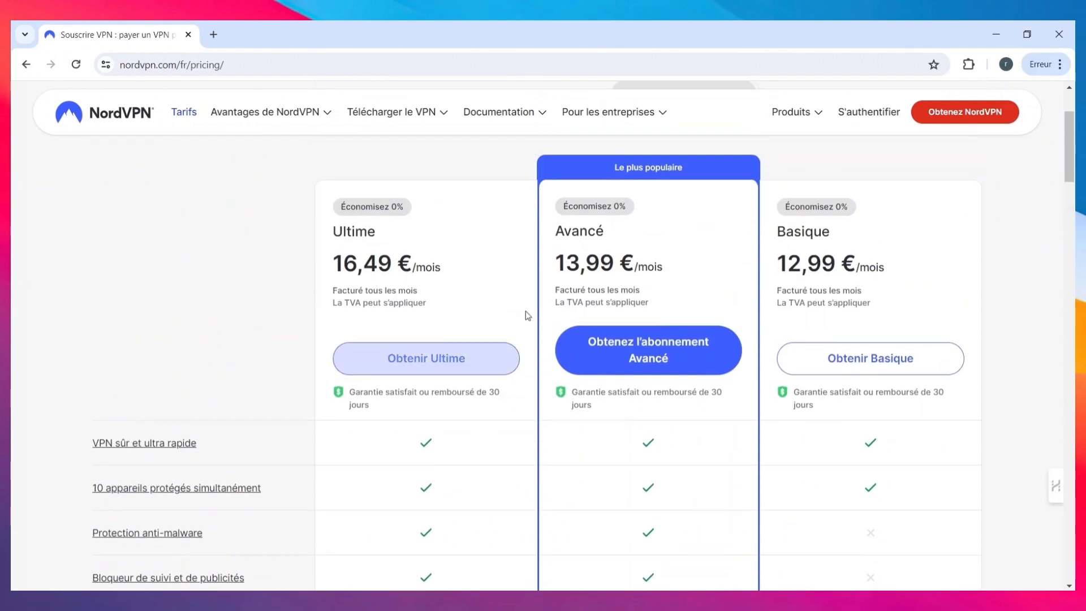
# Compare the plan prices between the one-year and monthly subscriptions, leaving Abonnement mensuel selected
pyautogui.scroll(-1, 446, 373)
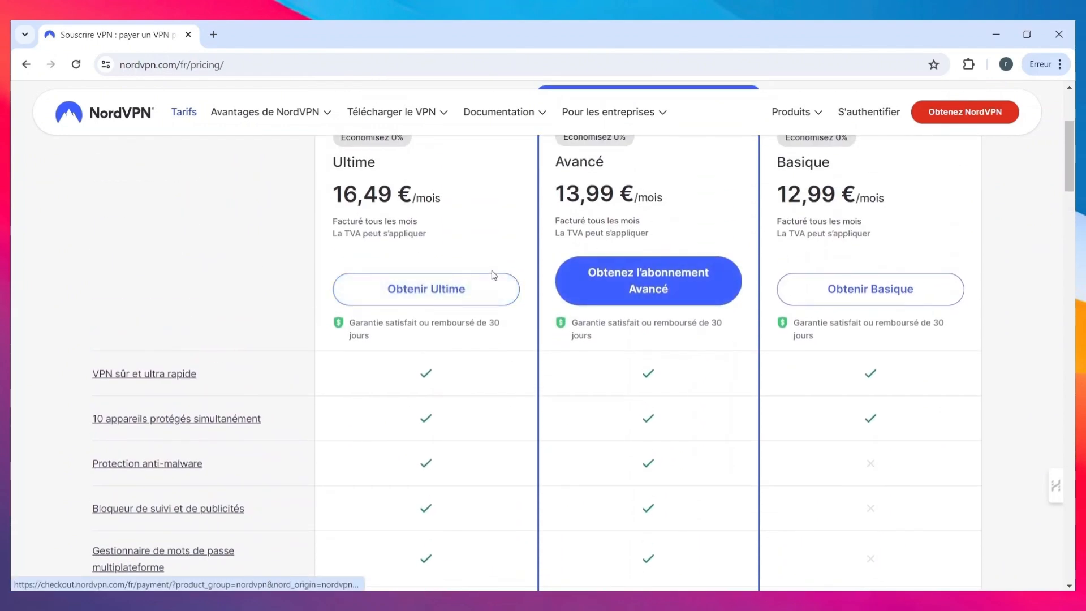
pyautogui.scroll(4, 491, 271)
pyautogui.scroll(-3, 656, 382)
pyautogui.scroll(-1, 655, 284)
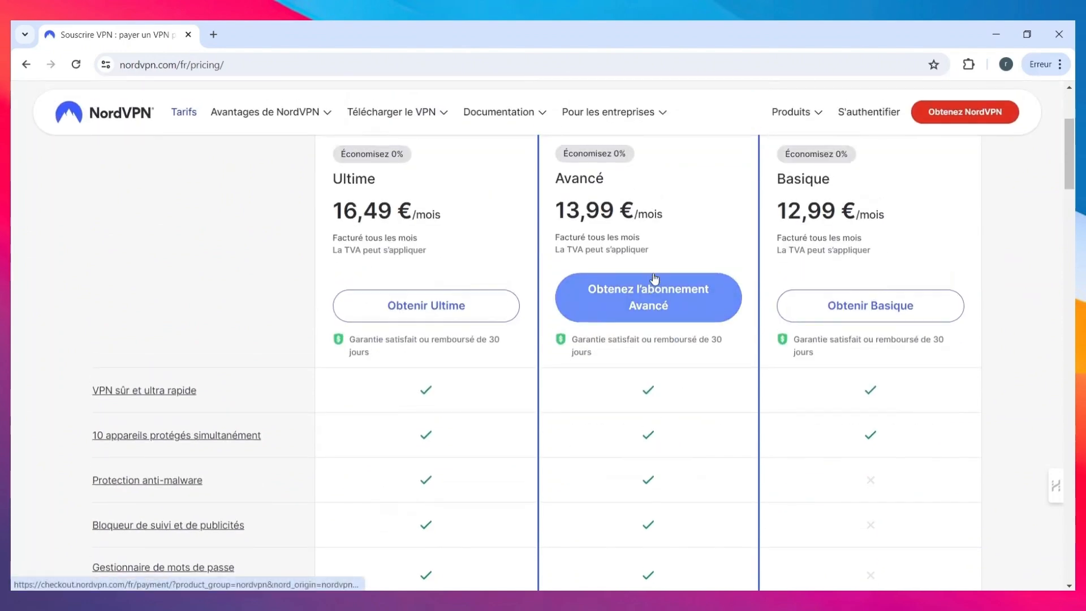
pyautogui.scroll(1, 789, 294)
pyautogui.scroll(3, 735, 282)
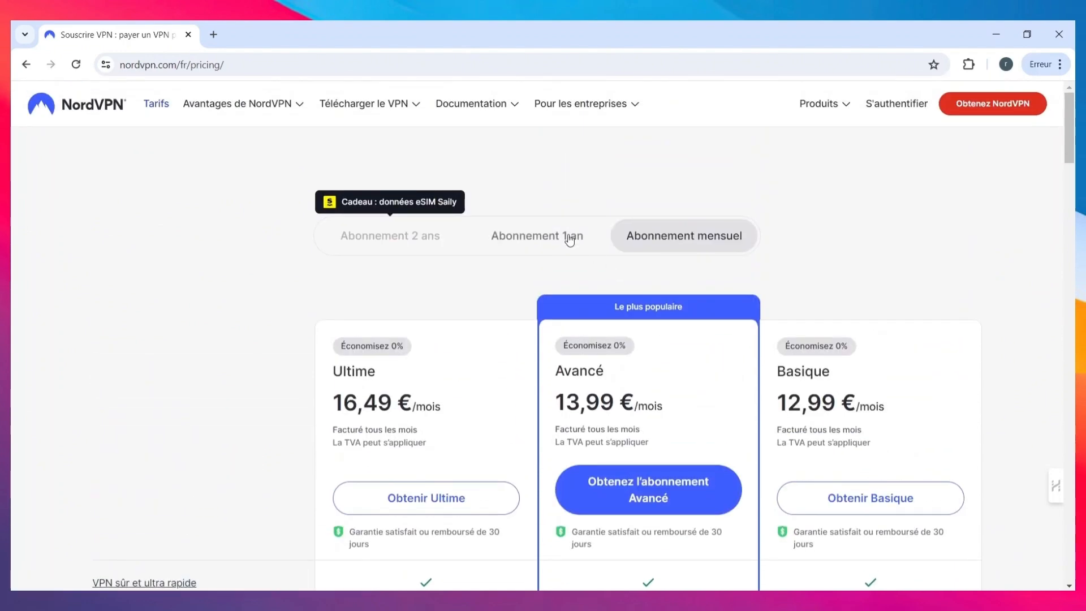
pyautogui.click(583, 241)
pyautogui.click(685, 236)
pyautogui.scroll(-2, 472, 325)
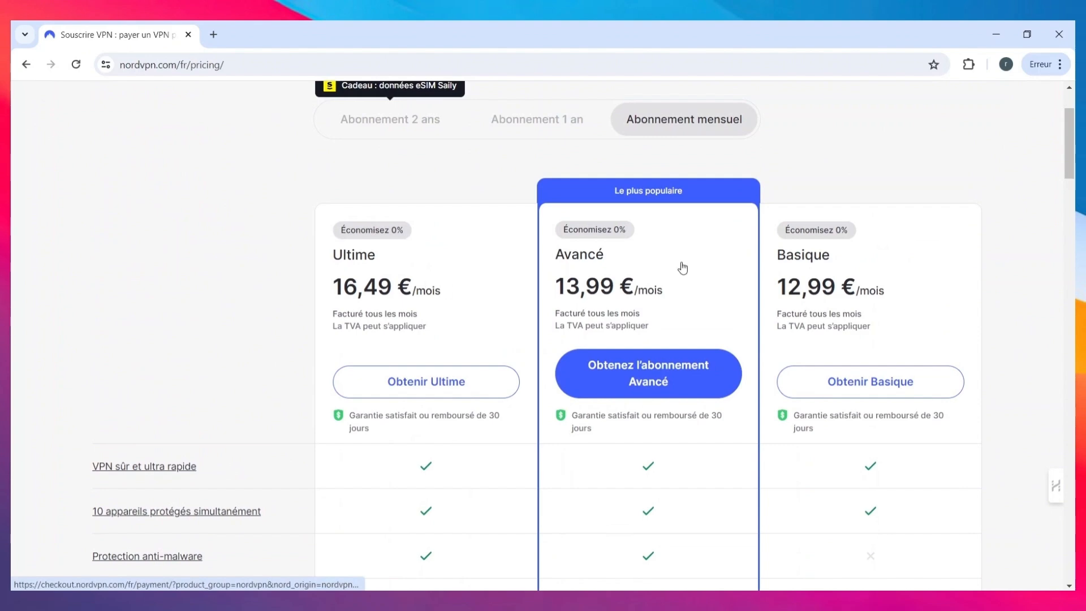